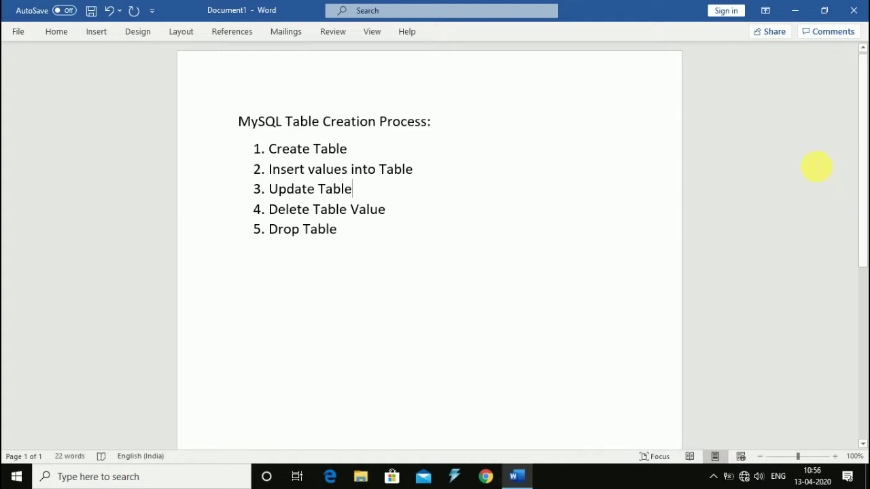
Step: Minimize the Word document of MySQL table-creation notes to reveal the desktop
left_click(795, 10)
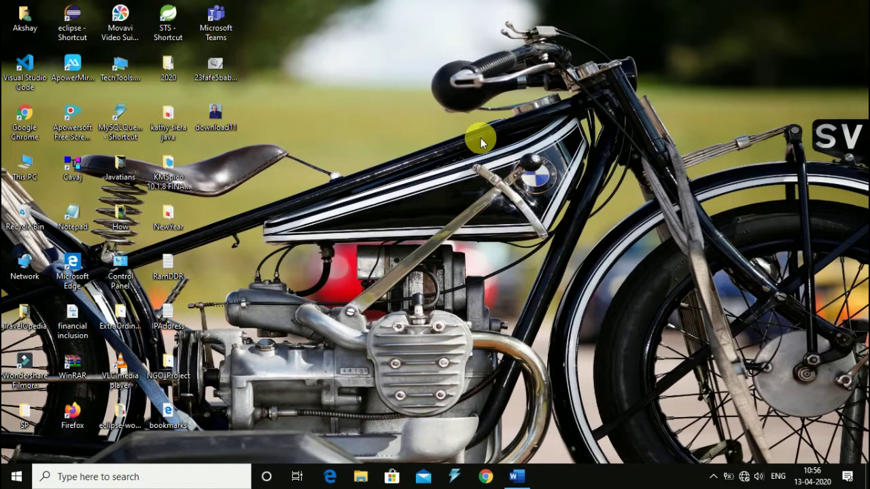
Step: Launch MySQL Query Browser and connect to localhost on port 3306 with the account password
double_click(118, 121)
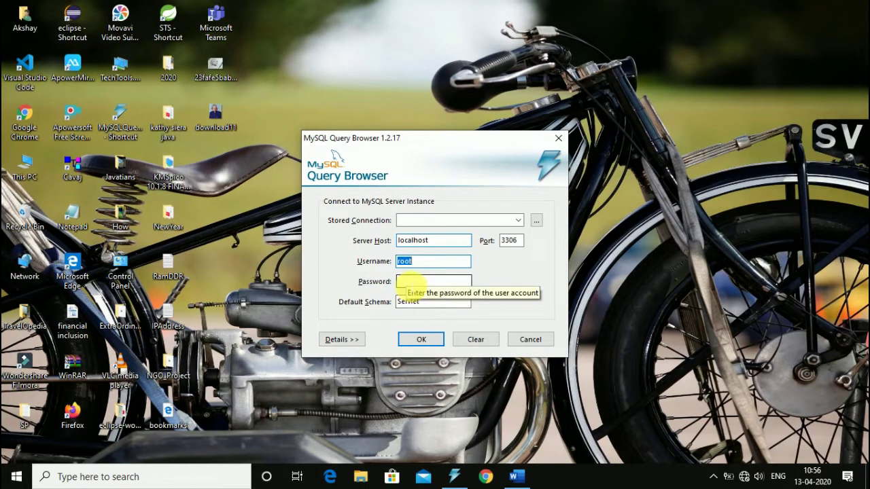
left_click(411, 280)
type("root")
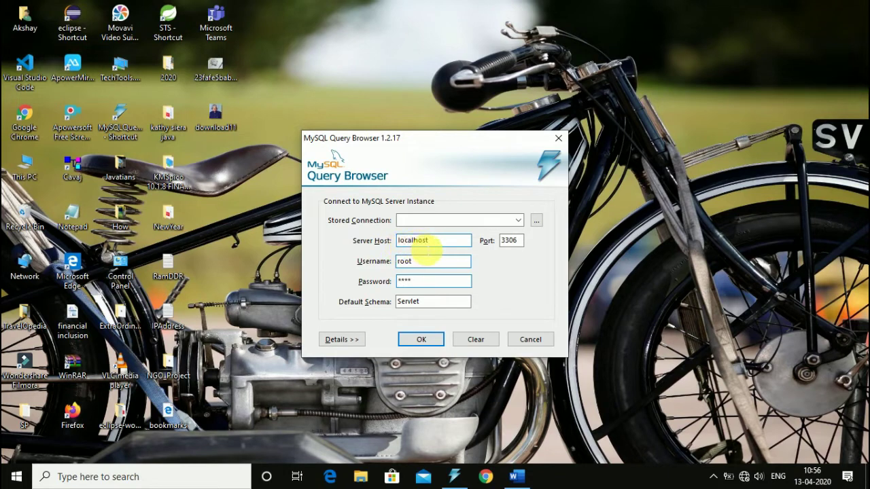
double_click(509, 244)
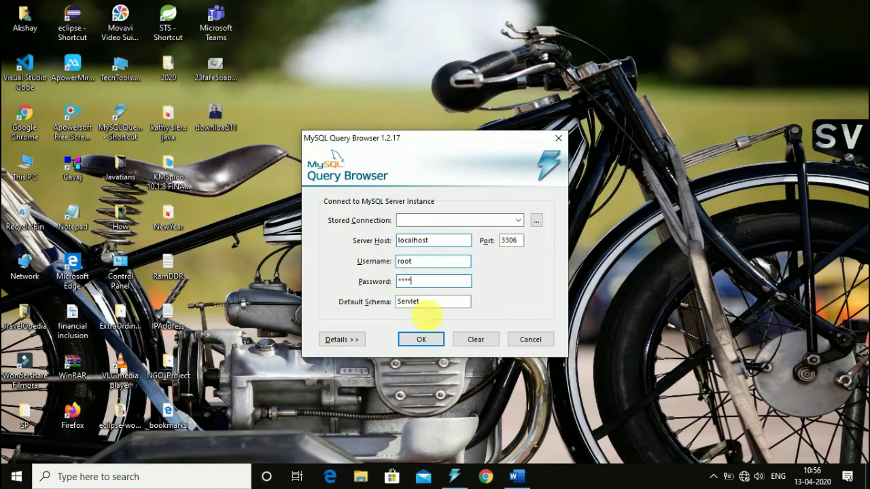
left_click(424, 339)
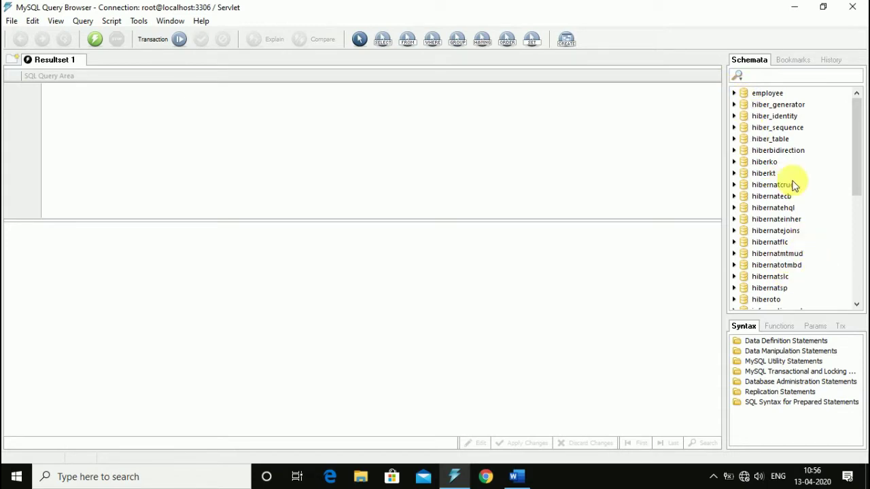
Step: Create a new schema named 'Demo' from the Schemata list
left_click(759, 94)
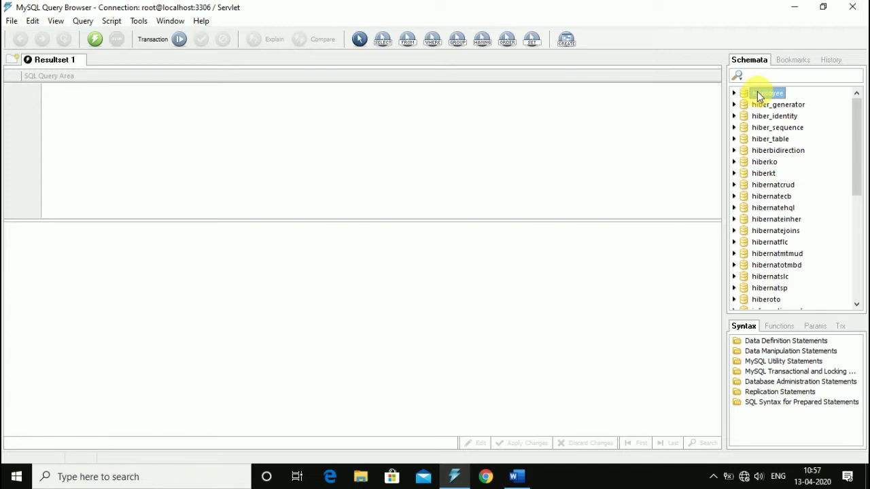
right_click(757, 91)
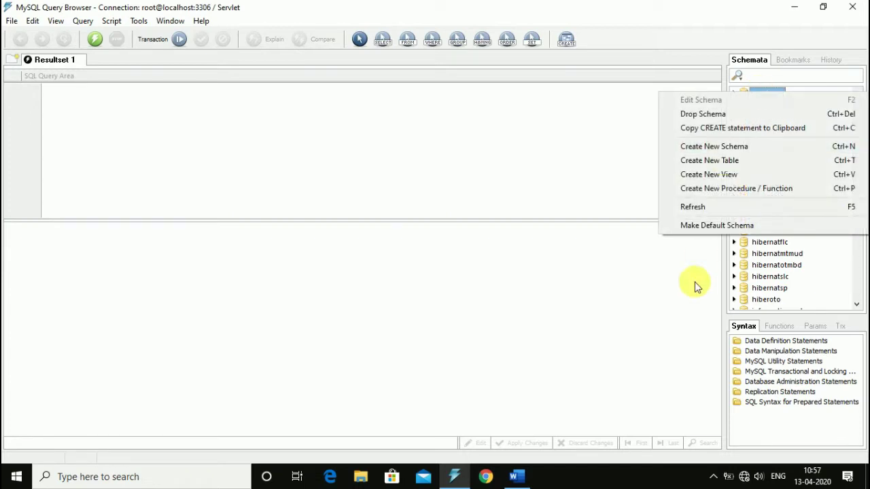
left_click(704, 151)
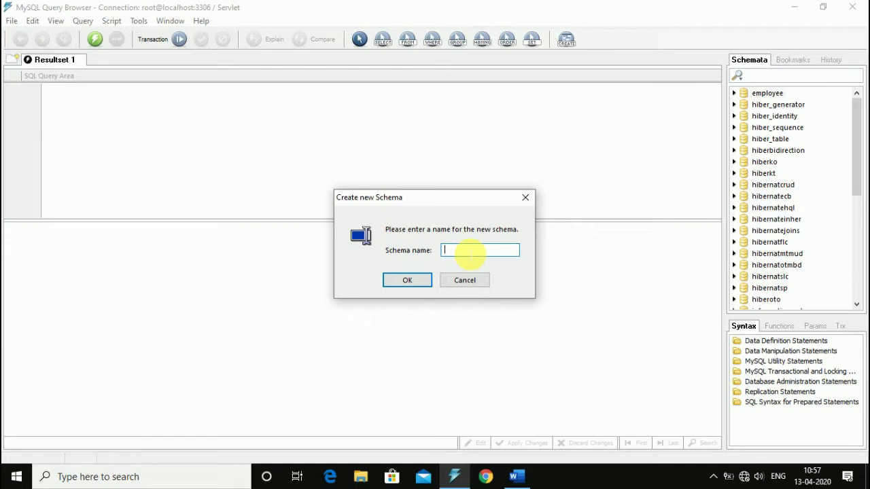
type("Demo")
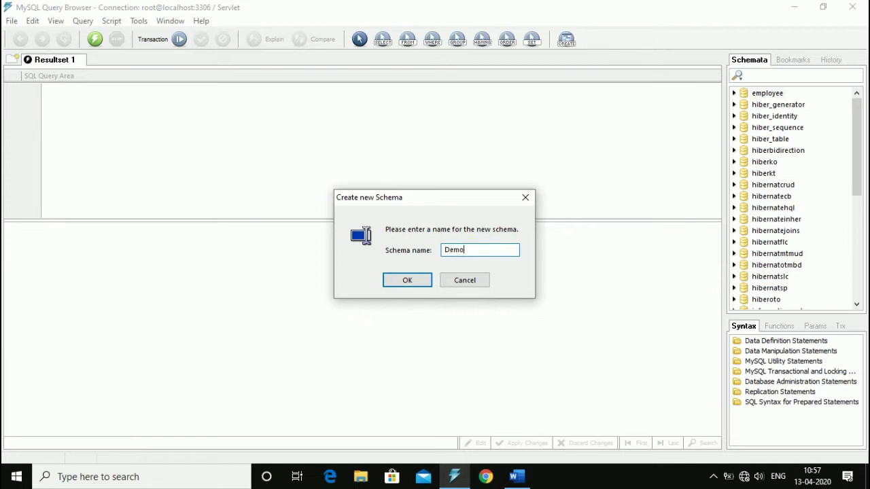
left_click(409, 279)
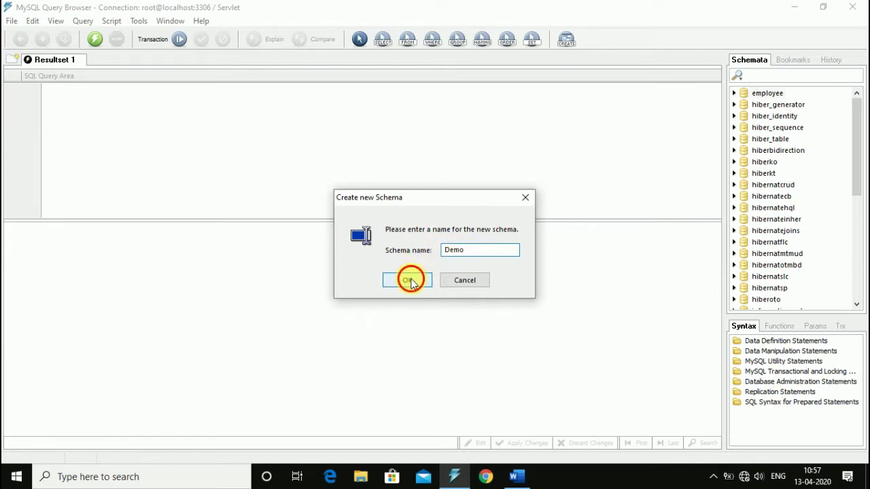
left_click(739, 93)
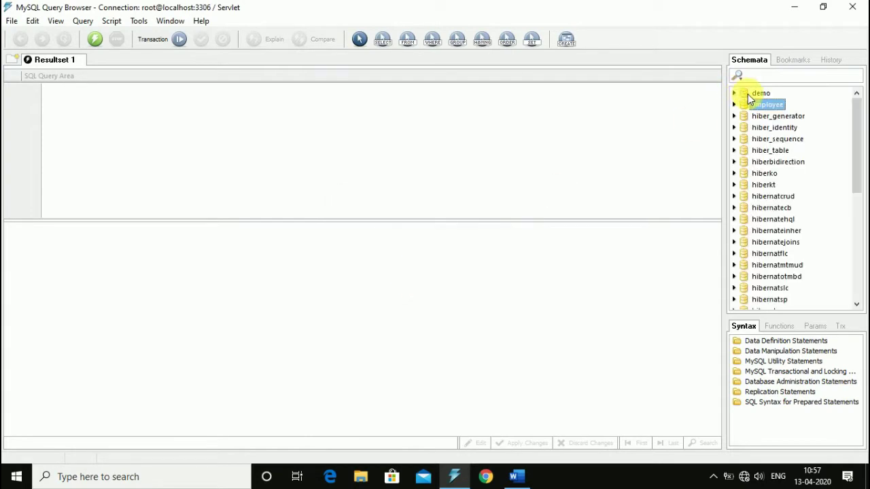
Step: Start a new table in the demo schema, replacing 'New Table' with the name 'User'
left_click(753, 95)
right_click(753, 95)
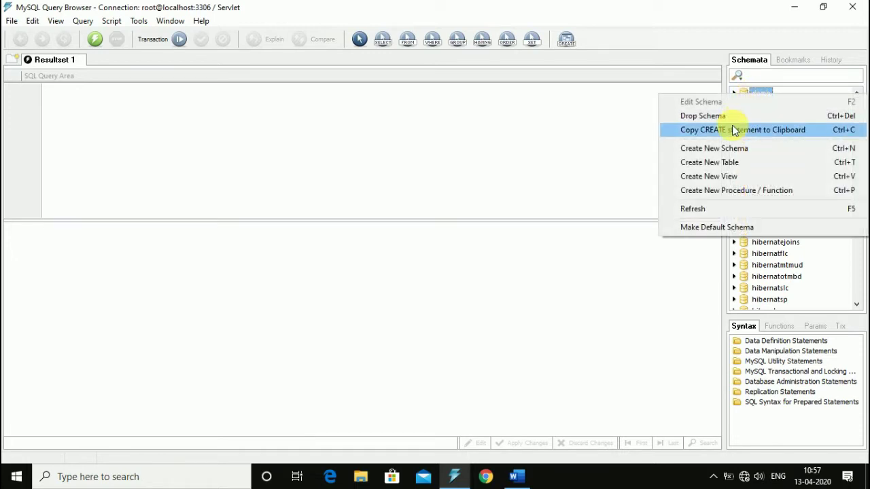
left_click(731, 164)
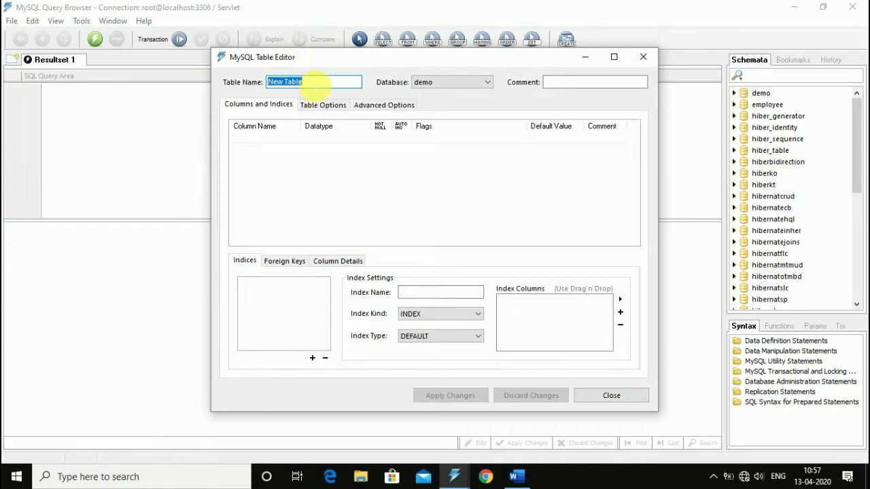
key("BackSpace")
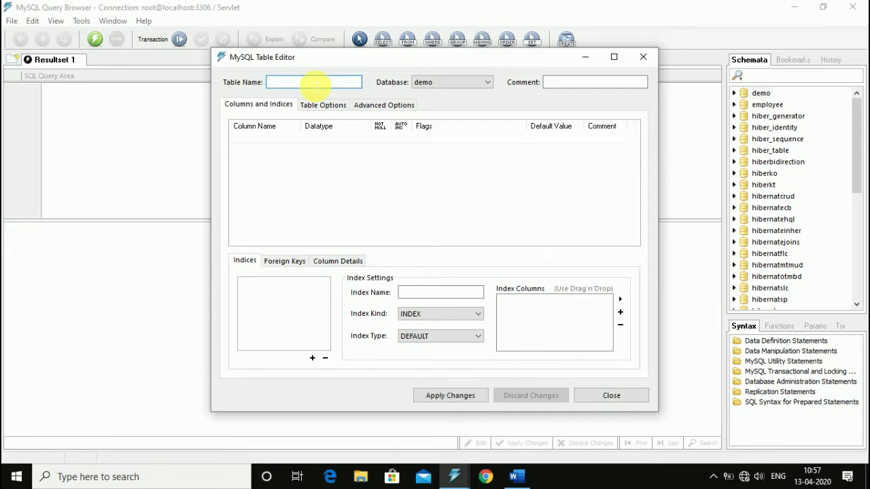
type("User")
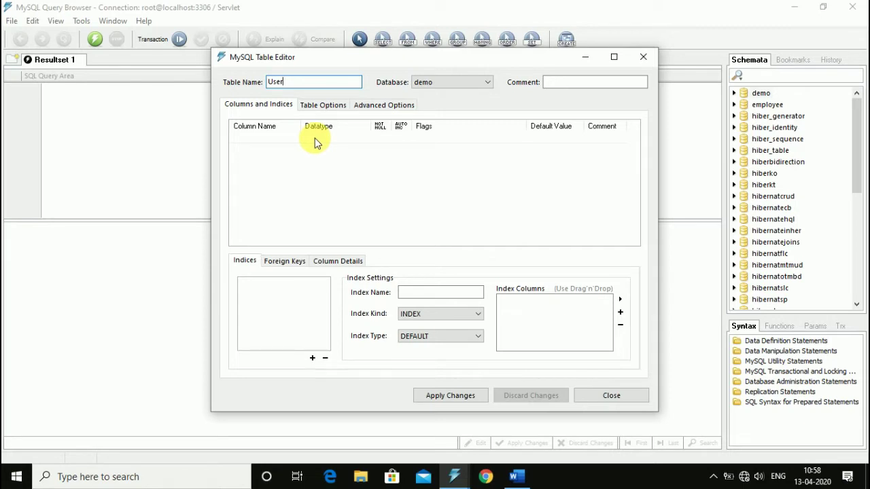
left_click(242, 138)
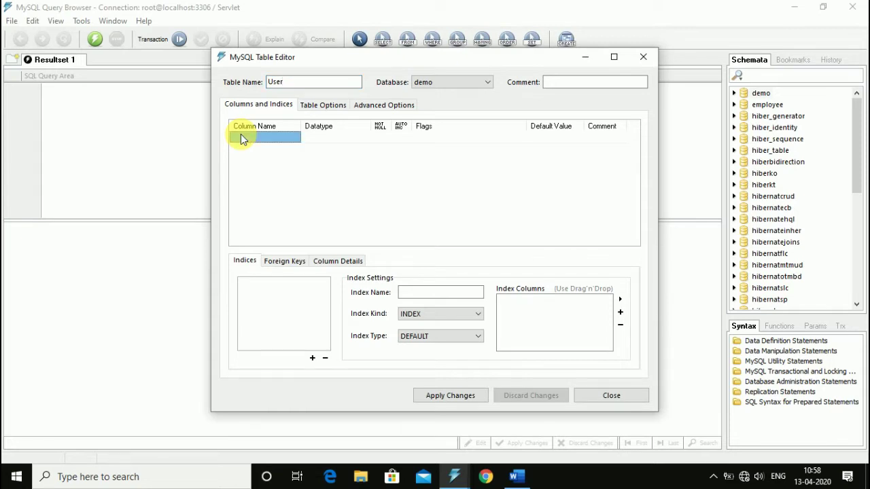
Step: Add the UserId primary-key column and a UserName column
left_click(242, 136)
type("UserId")
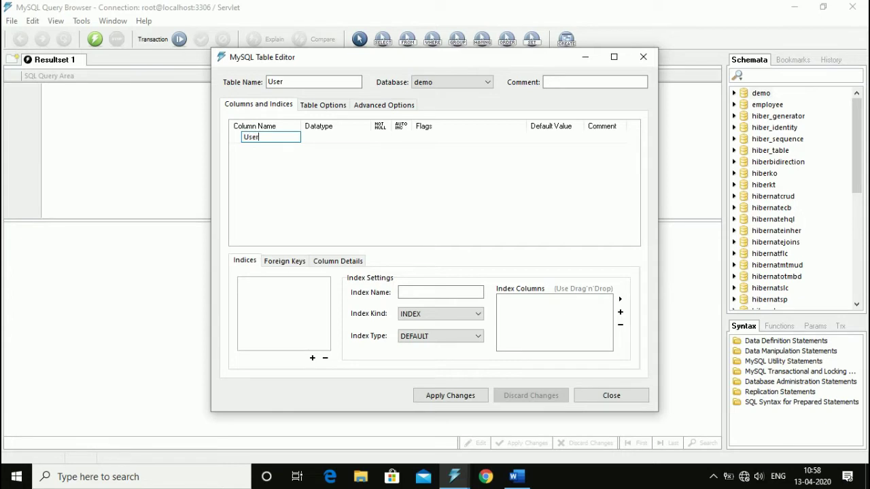
left_click(331, 134)
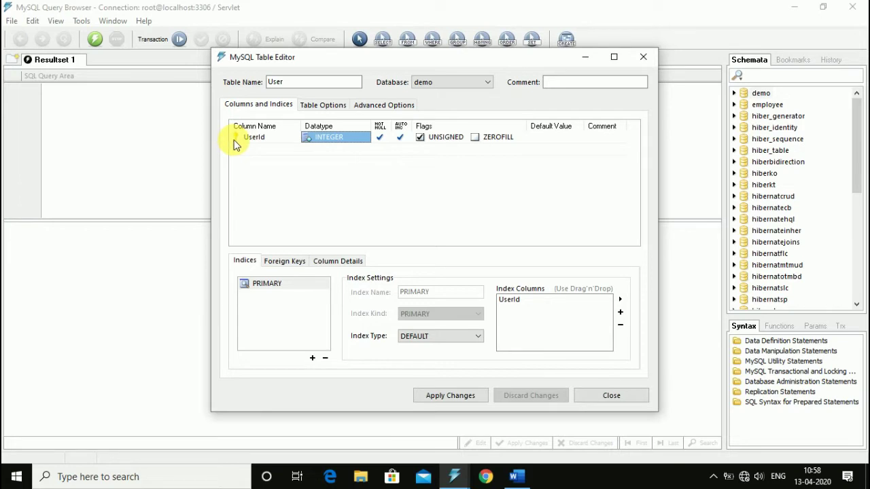
left_click(270, 151)
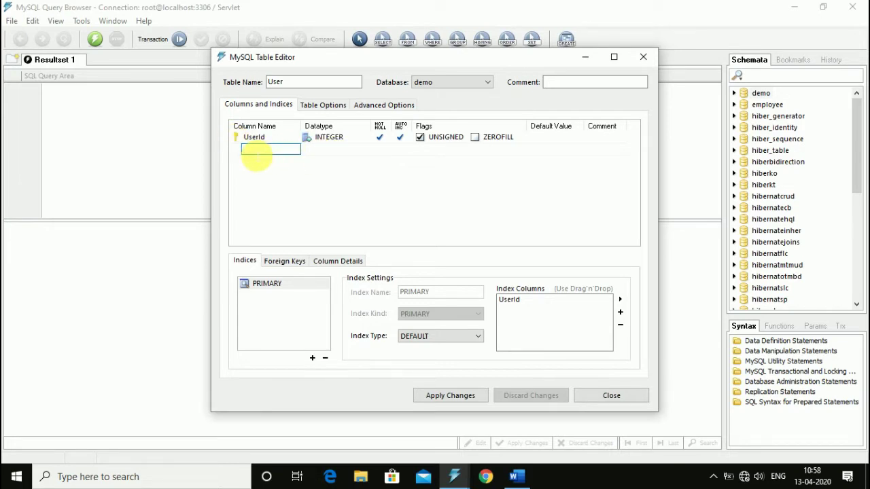
type("UserNam")
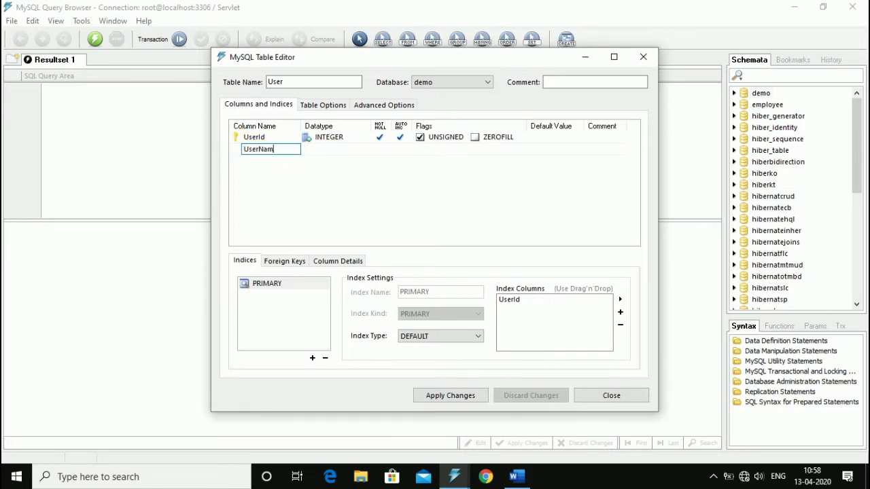
type("e")
left_click(333, 150)
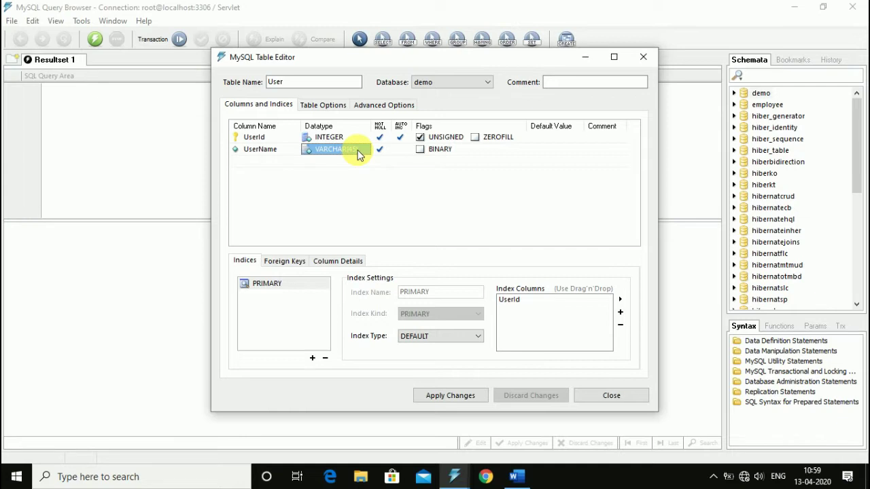
Step: Change UserName's datatype length from 45 to VARCHAR(100)
left_click(359, 154)
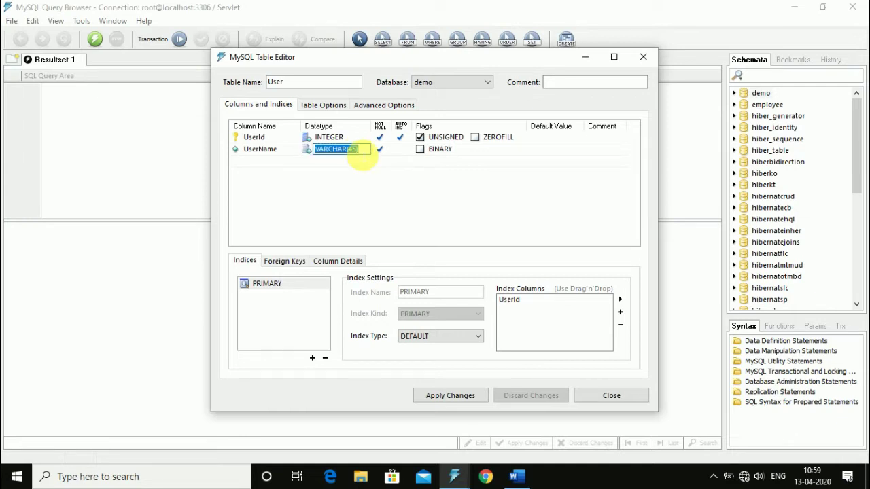
key("Left")
key("Right")
key("Right")
key("BackSpace")
key("BackSpace")
type("1")
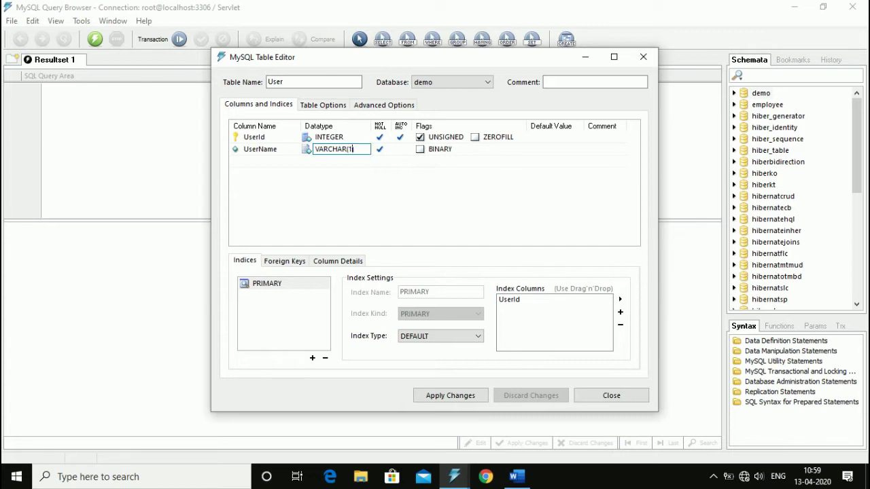
type("00)")
left_click(252, 161)
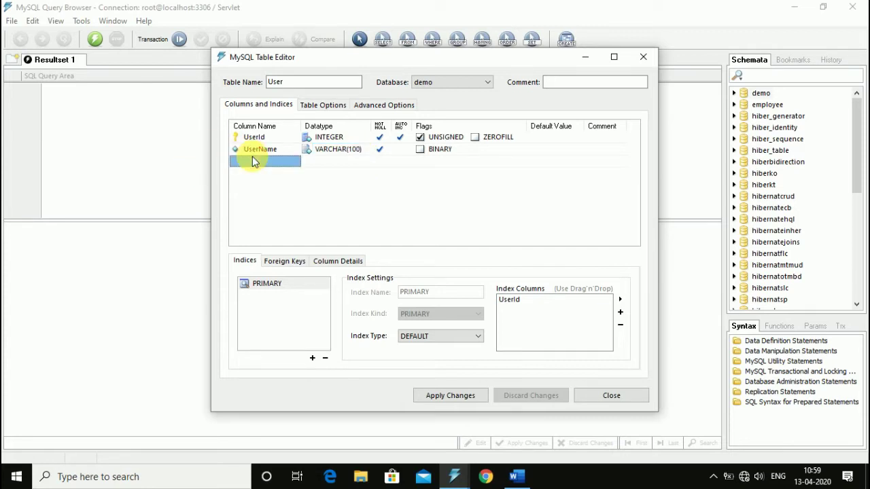
Step: Add the LsatName column and a City column of type VARCHAR(45)
left_click(252, 161)
type("LsatName")
left_click(339, 151)
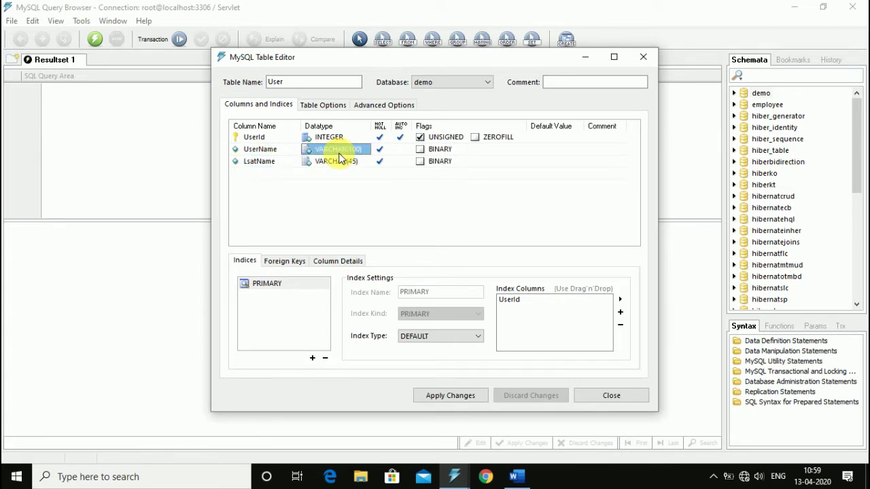
left_click(260, 165)
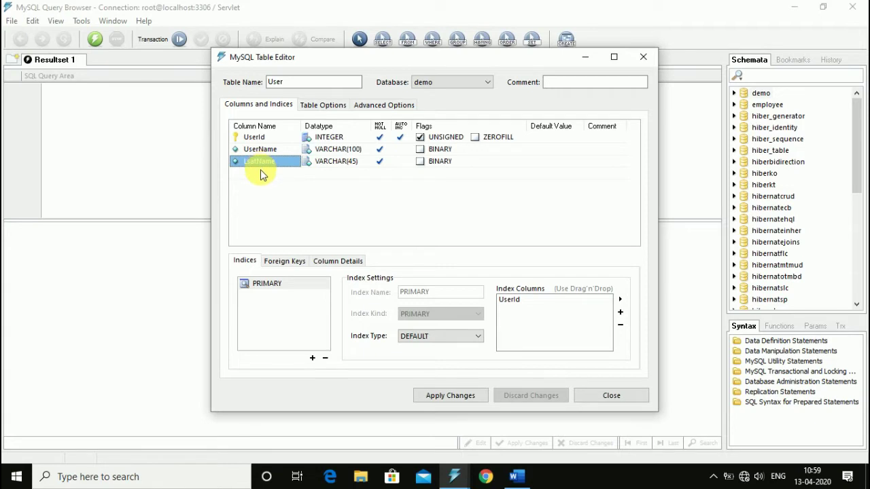
left_click(261, 173)
type("City")
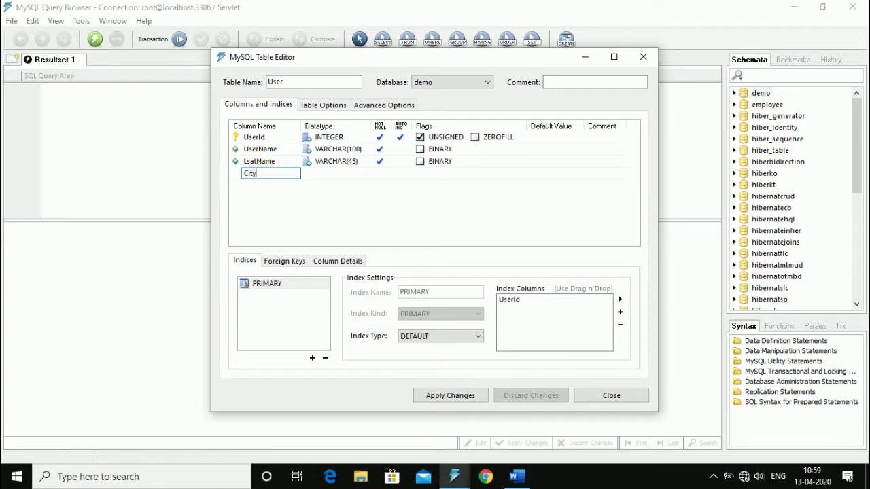
left_click(338, 175)
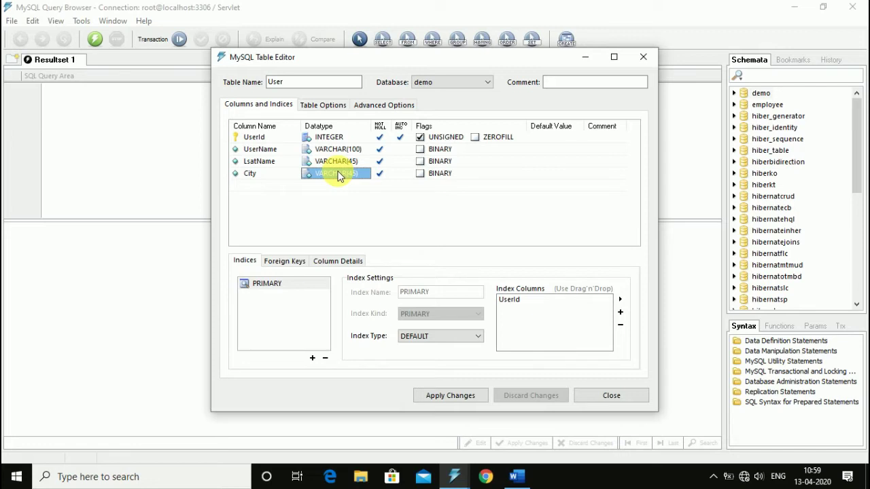
Step: Add a Pincode column and set its datatype to INTEGER
key("Return")
type("Pincode")
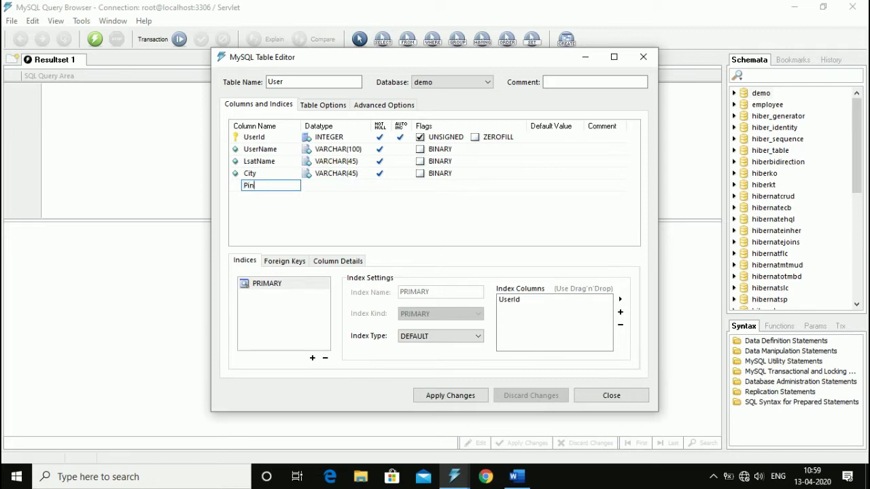
left_click(313, 190)
left_click(321, 191)
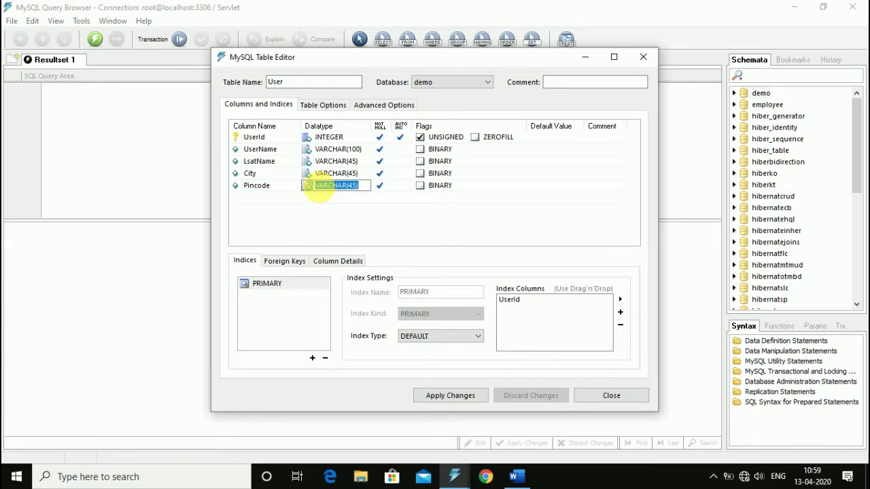
key("BackSpace")
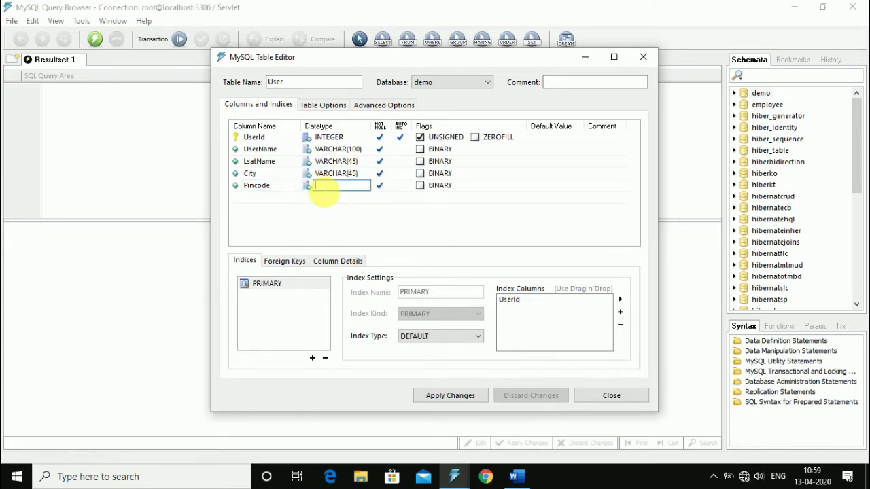
type("INTEGER")
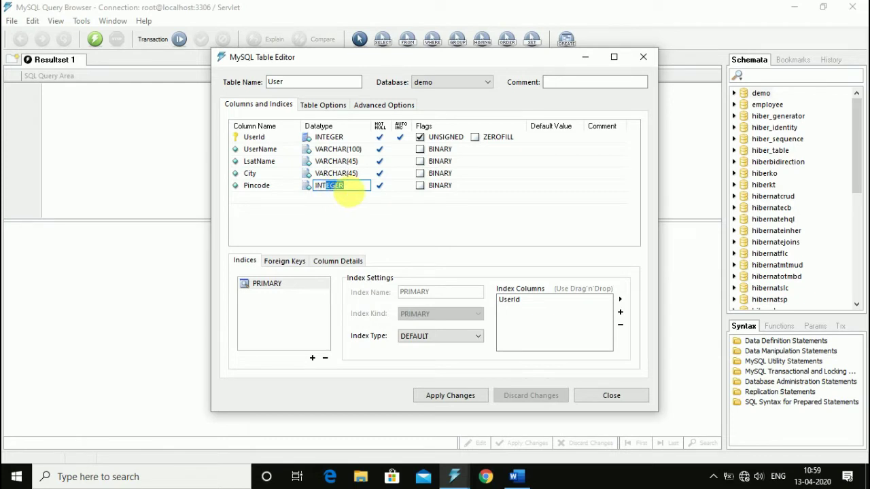
left_click(355, 198)
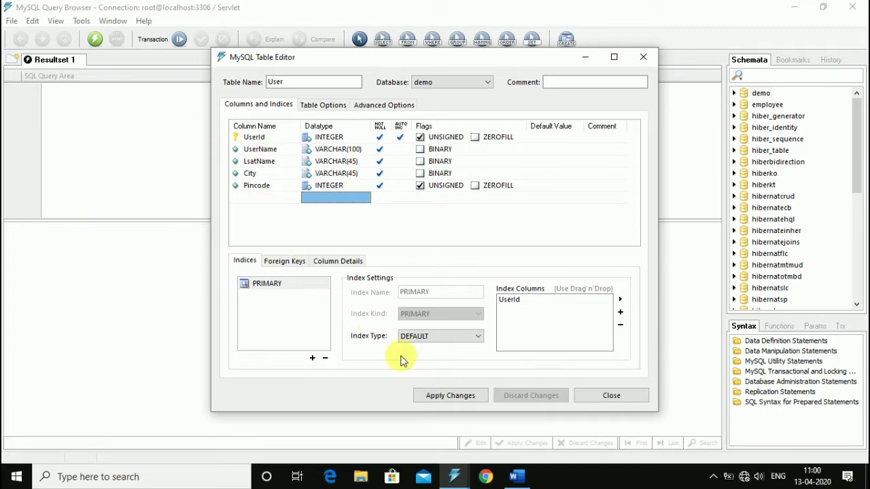
Step: Apply the table design and execute the CREATE TABLE statement for demo.User
left_click(447, 402)
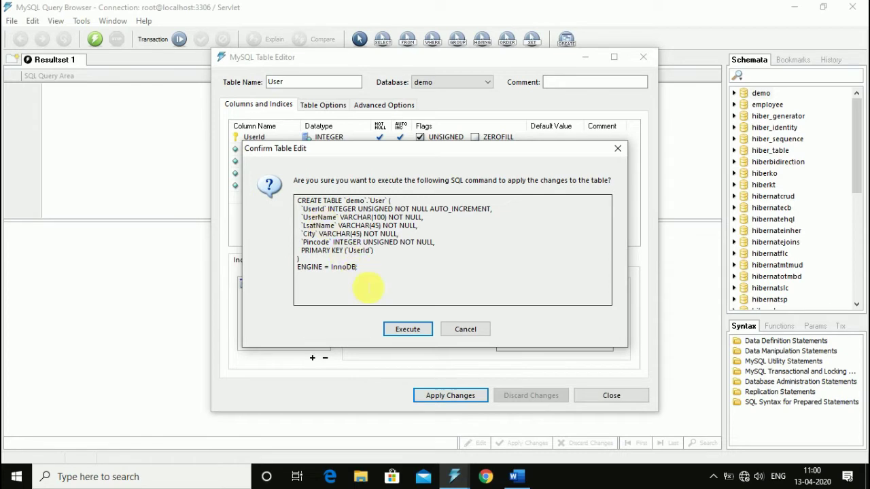
left_click(397, 330)
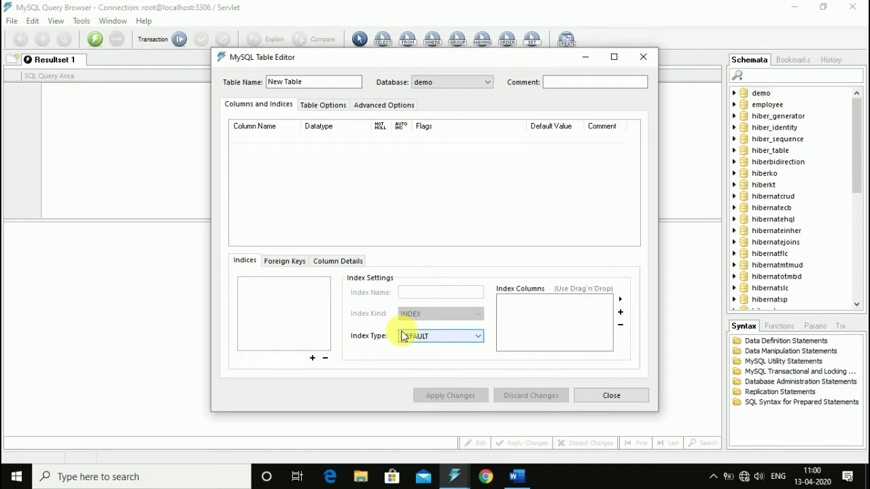
Step: Close the Table Editor, expand demo to show the user table, and make demo default
left_click(643, 57)
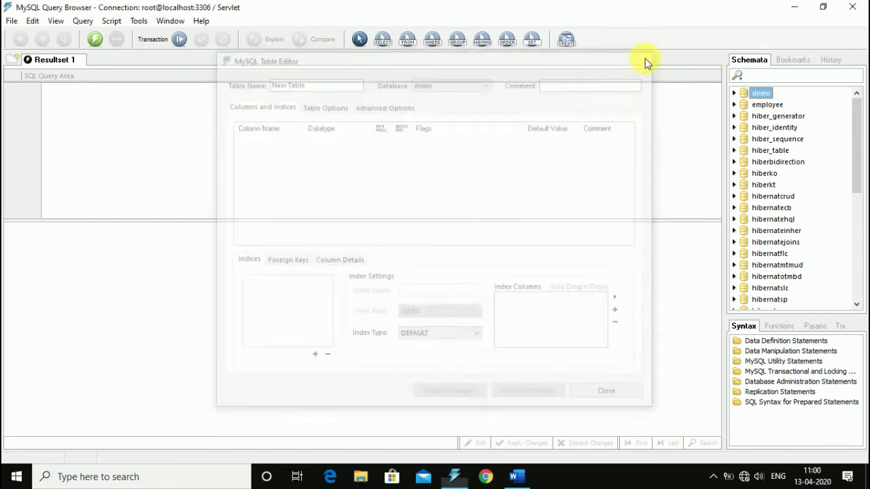
left_click(734, 93)
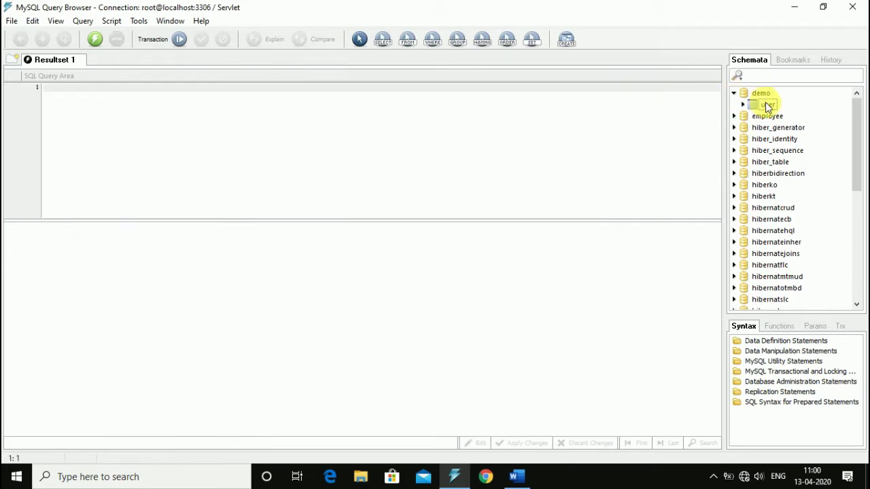
left_click(762, 103)
right_click(754, 93)
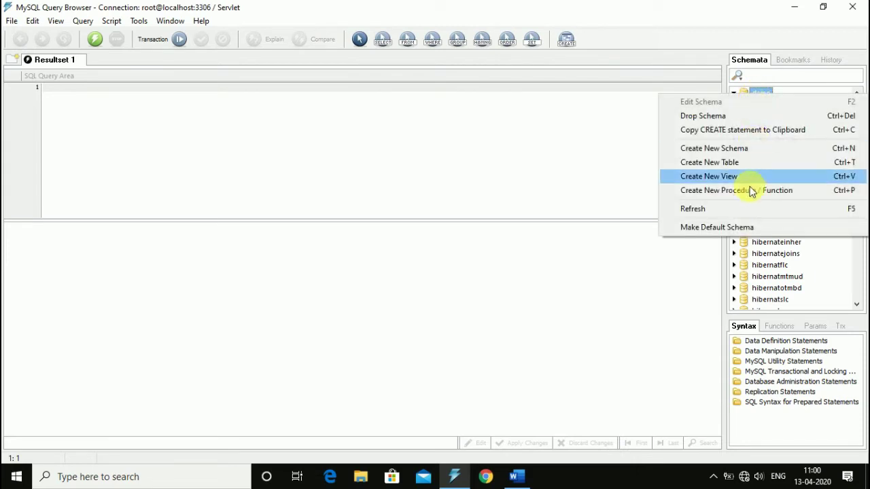
left_click(712, 225)
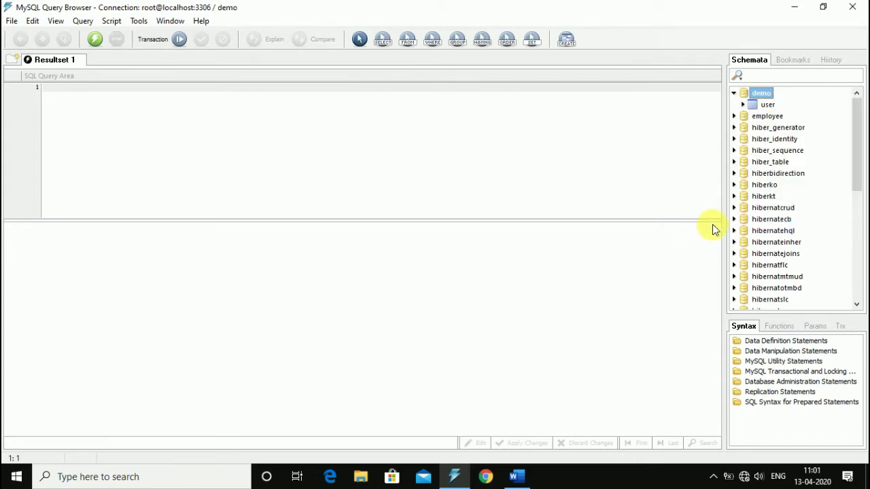
Step: Run SELECT * FROM `user` u; to show the empty five-column result grid, narrowing City
double_click(763, 107)
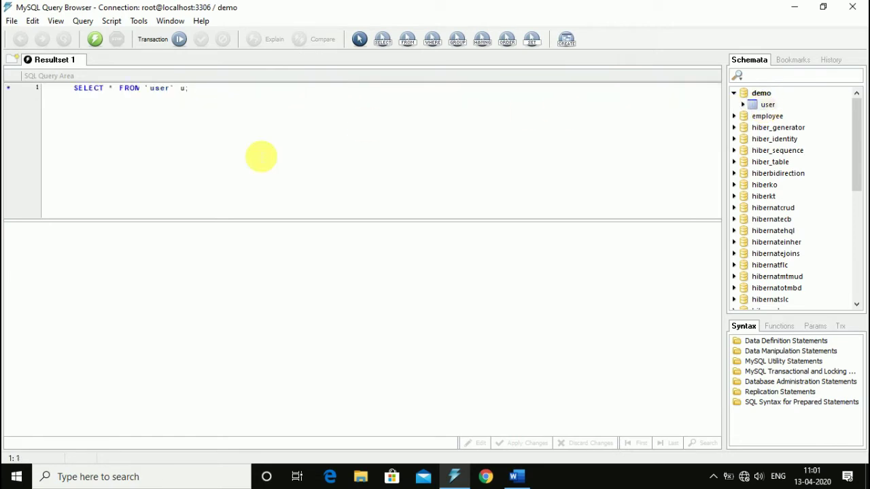
key("BackSpace")
left_click(121, 89)
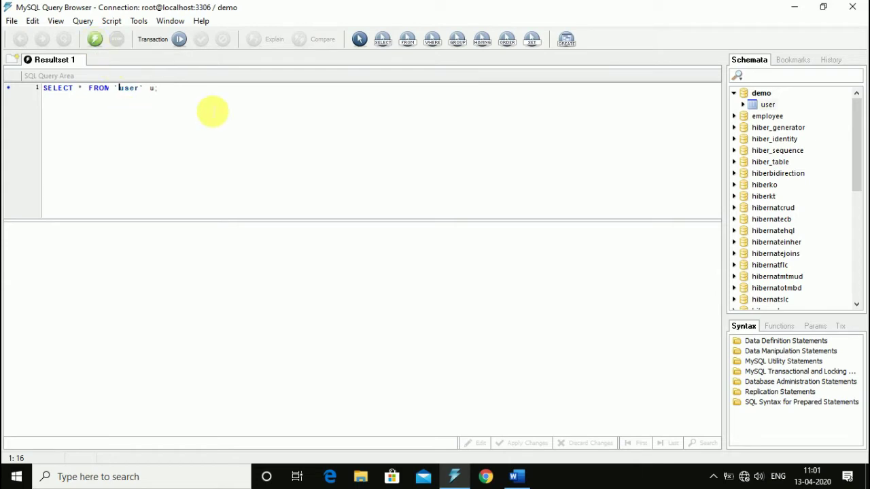
left_click(96, 42)
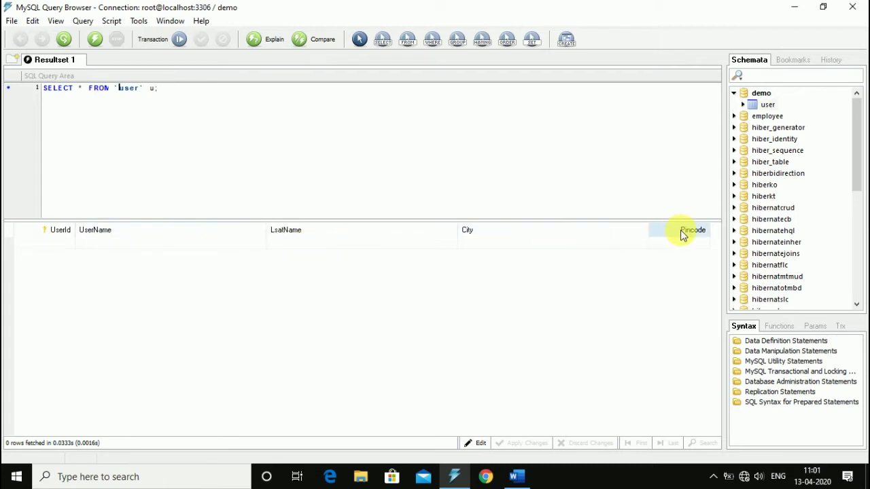
left_click_drag(657, 237, 548, 238)
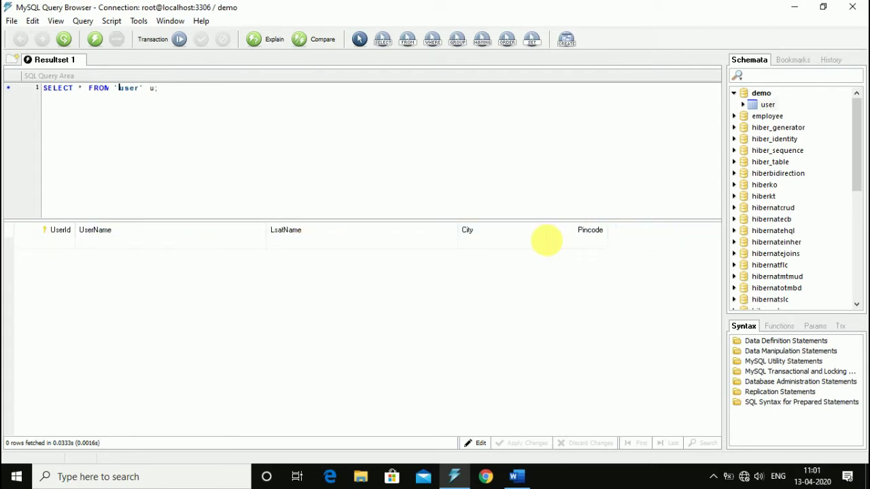
left_click(481, 444)
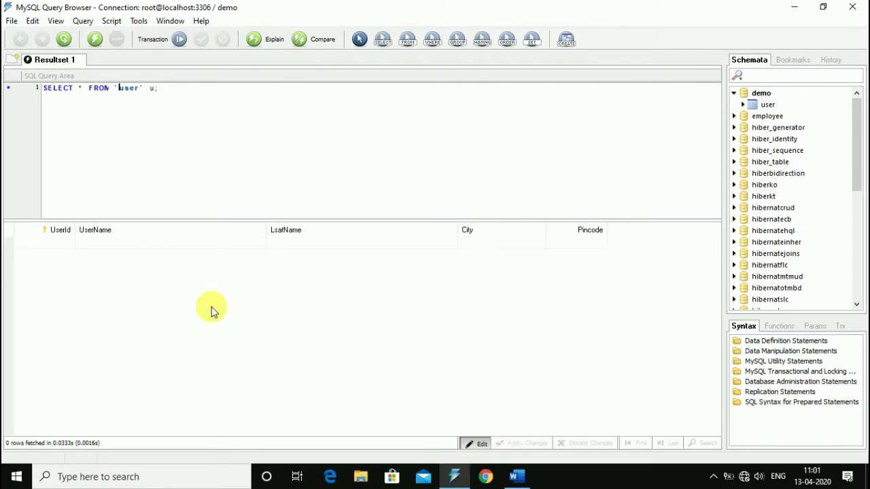
Step: Run an INSERT INTO user statement, then rerun the line-1 SELECT to show the new row
left_click(480, 441)
key("Return")
key("Return")
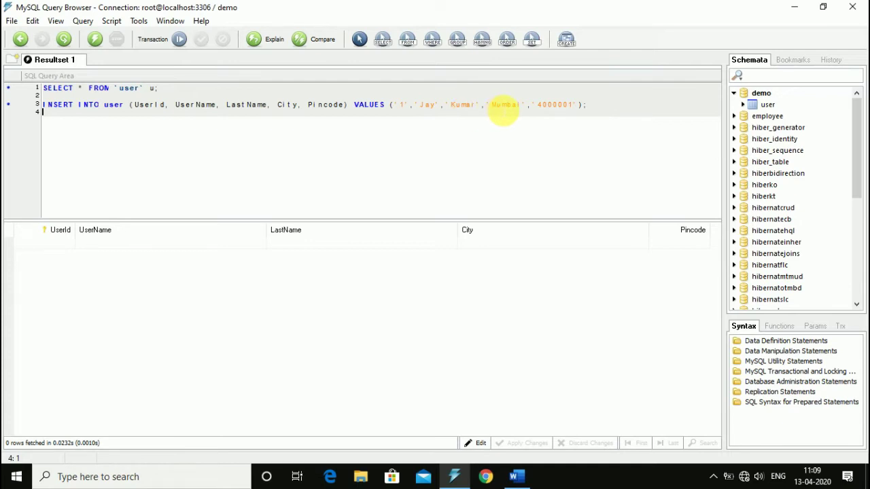
double_click(559, 105)
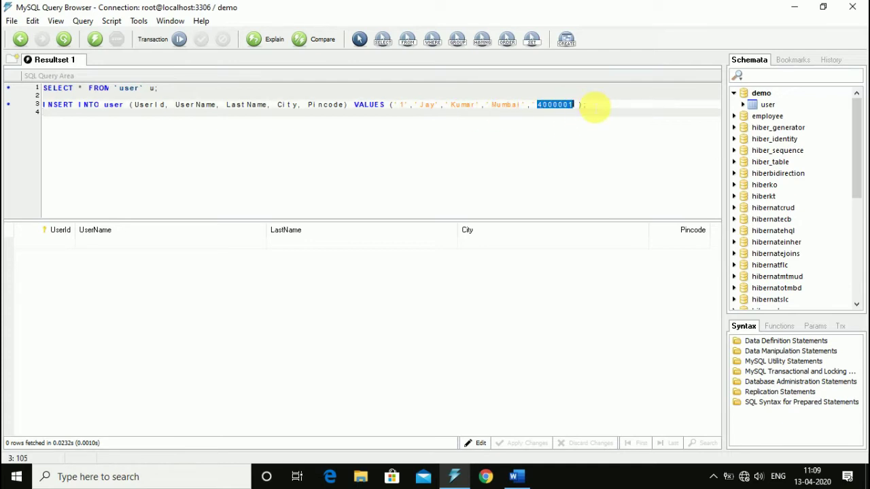
left_click(593, 107)
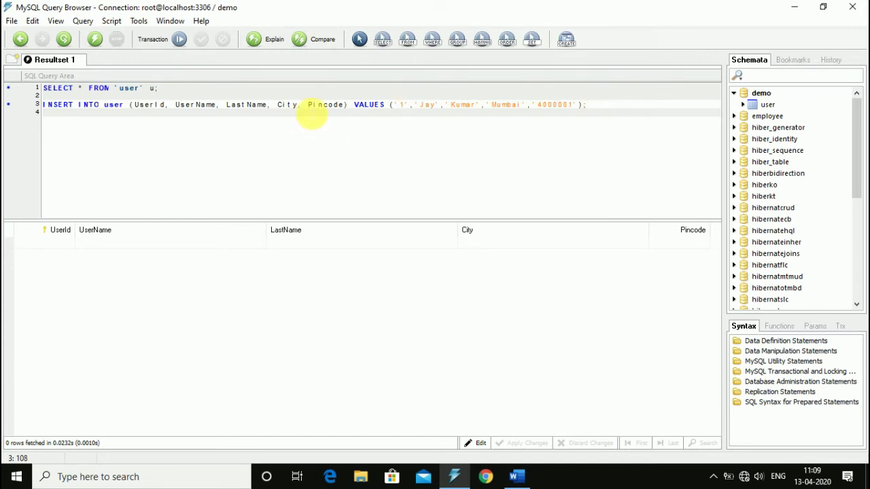
left_click(308, 106)
key("ctrl+Return")
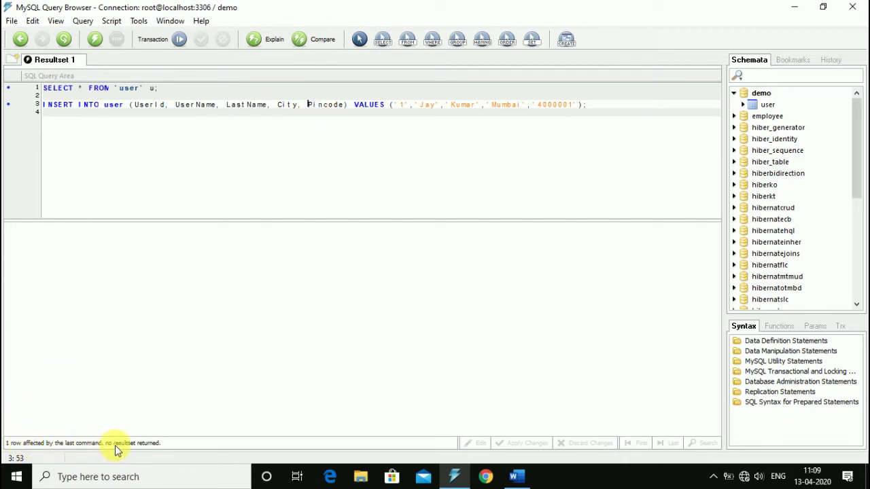
left_click(103, 88)
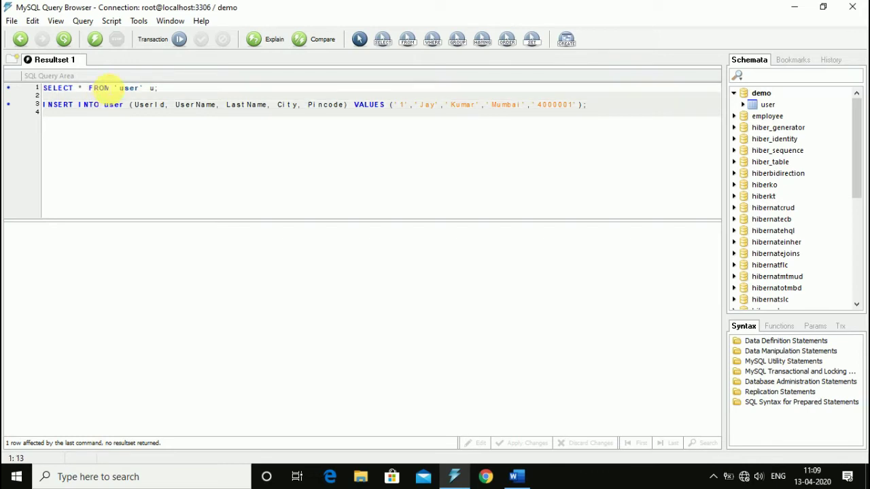
key("ctrl+Return")
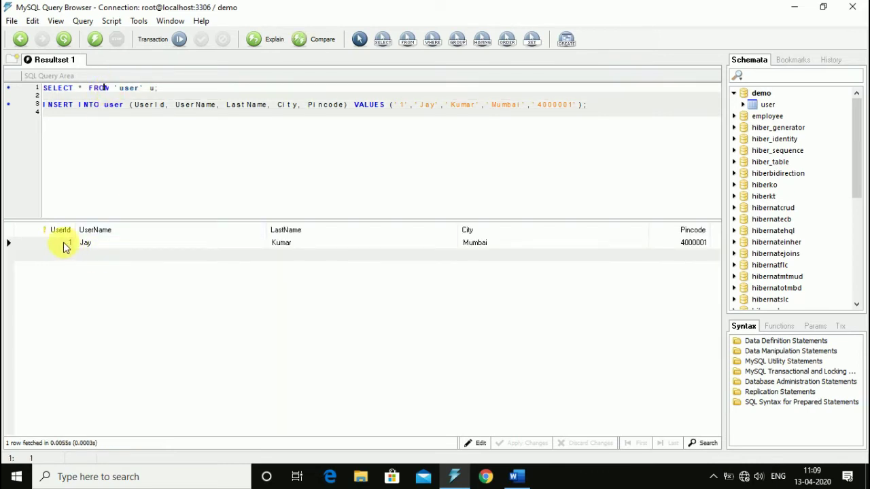